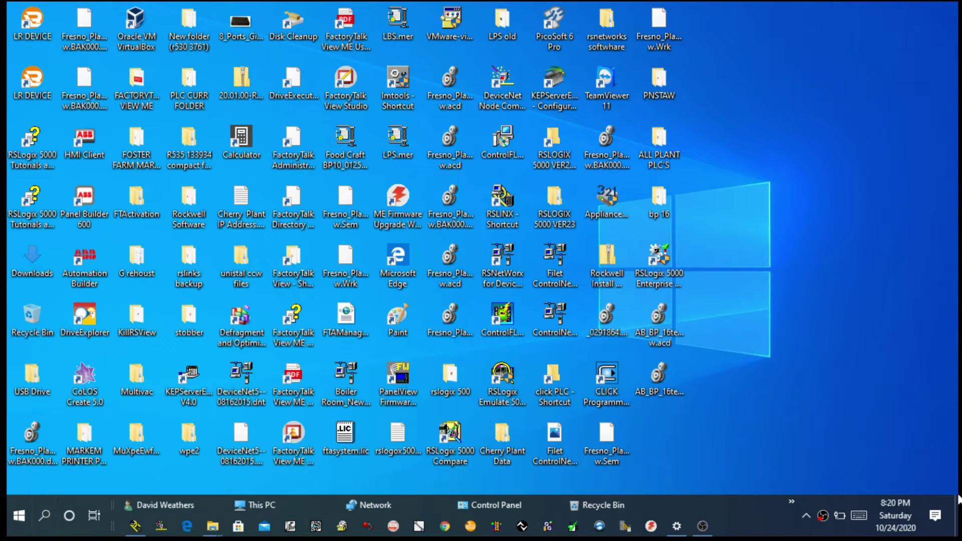
Search 'this' in Windows Search and open This PC's Properties to see the System window.
{"action": "left_click", "coordinate": [45, 518]}
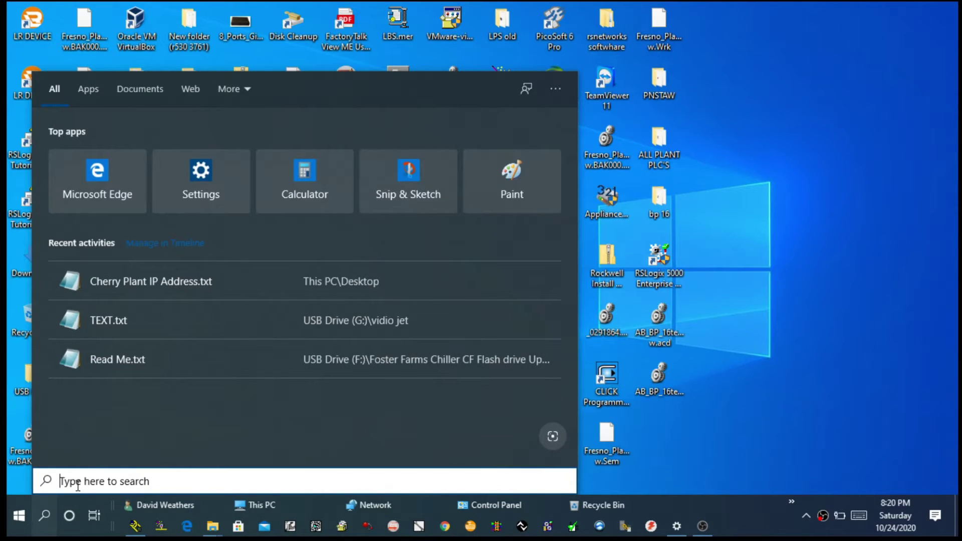
{"action": "type", "text": "this"}
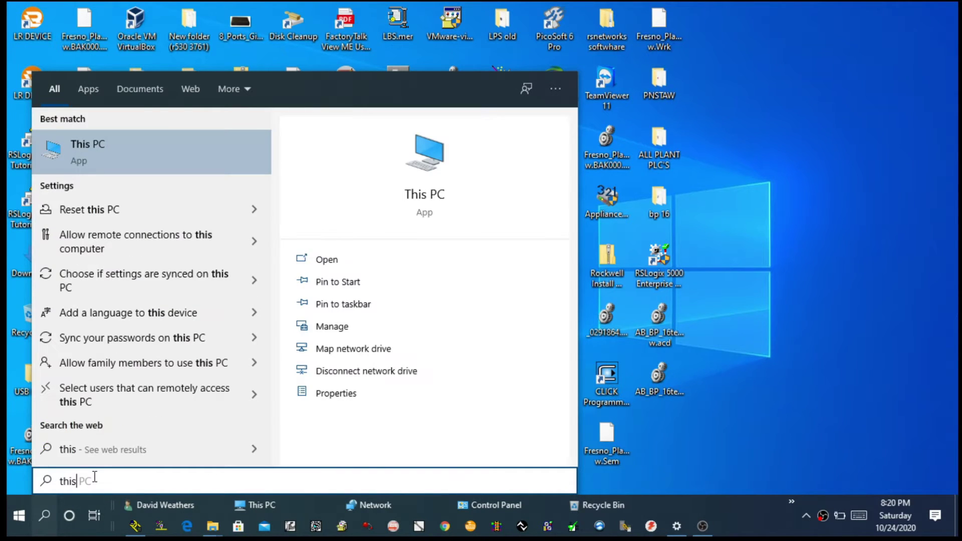
{"action": "right_click", "coordinate": [90, 152]}
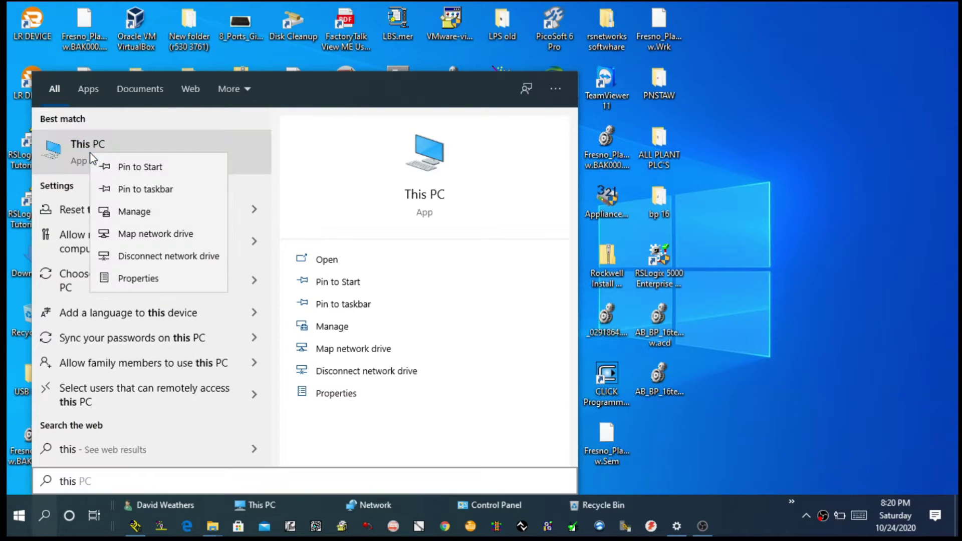
{"action": "left_click", "coordinate": [141, 278]}
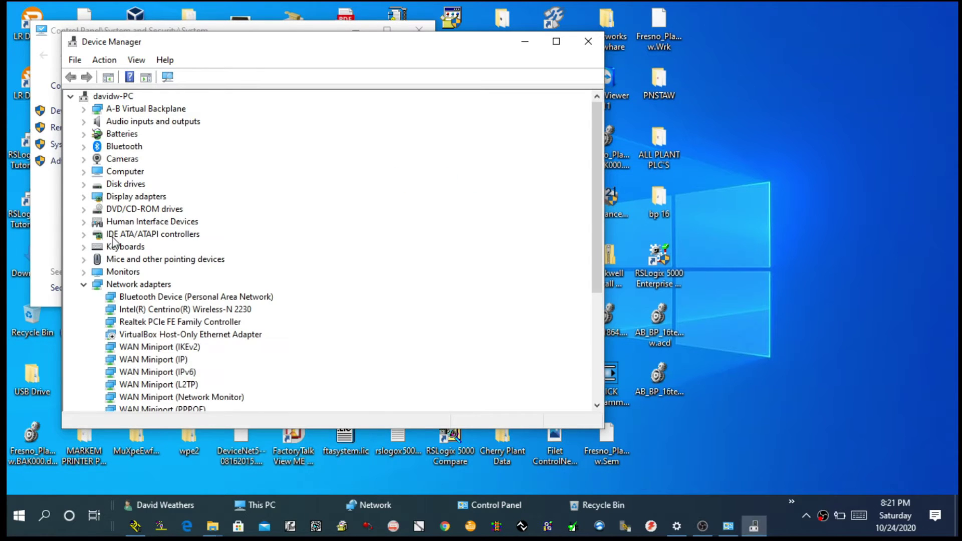
Confirm under Ports (COM & LPT) that the USB Serial Port is COM5, then close Device Manager.
{"action": "left_click", "coordinate": [84, 285]}
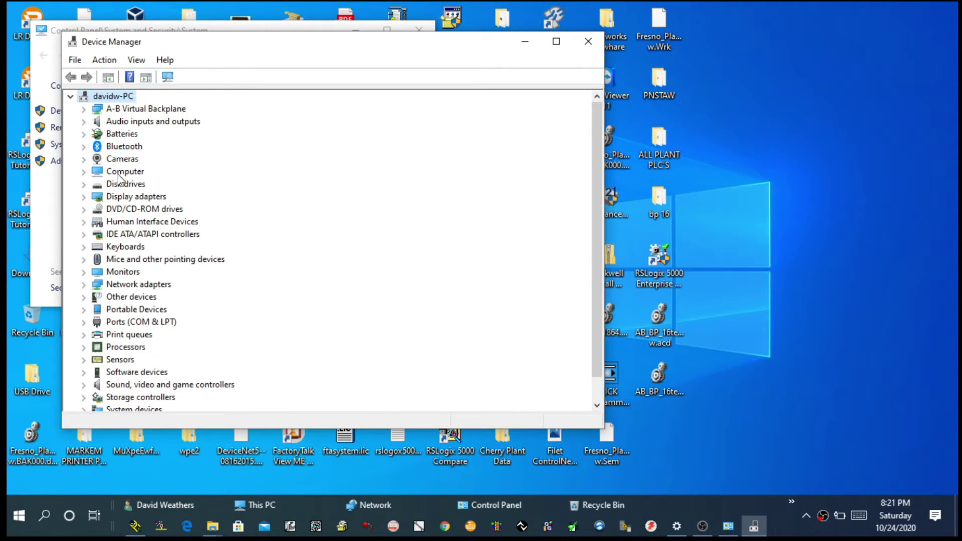
{"action": "left_click", "coordinate": [113, 325]}
{"action": "left_click", "coordinate": [83, 322]}
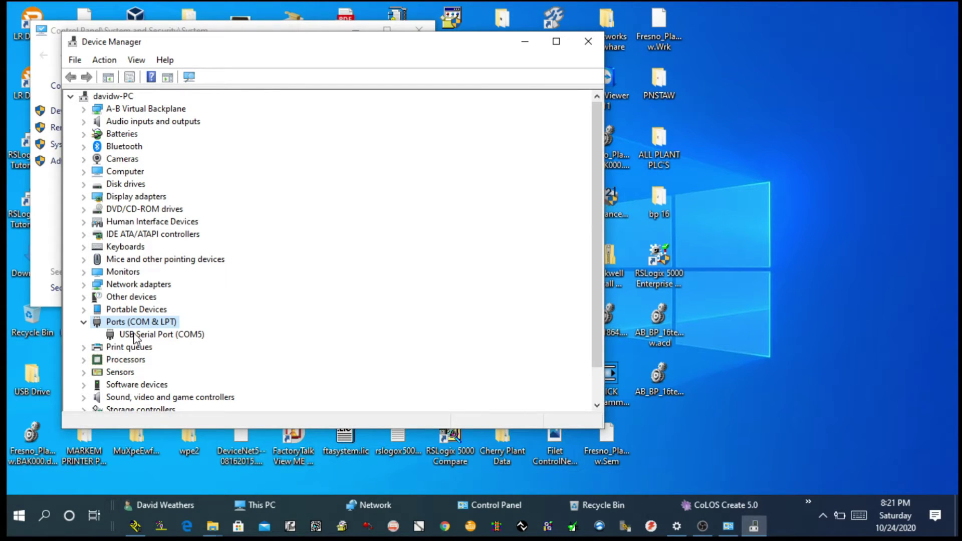
{"action": "left_click", "coordinate": [84, 323]}
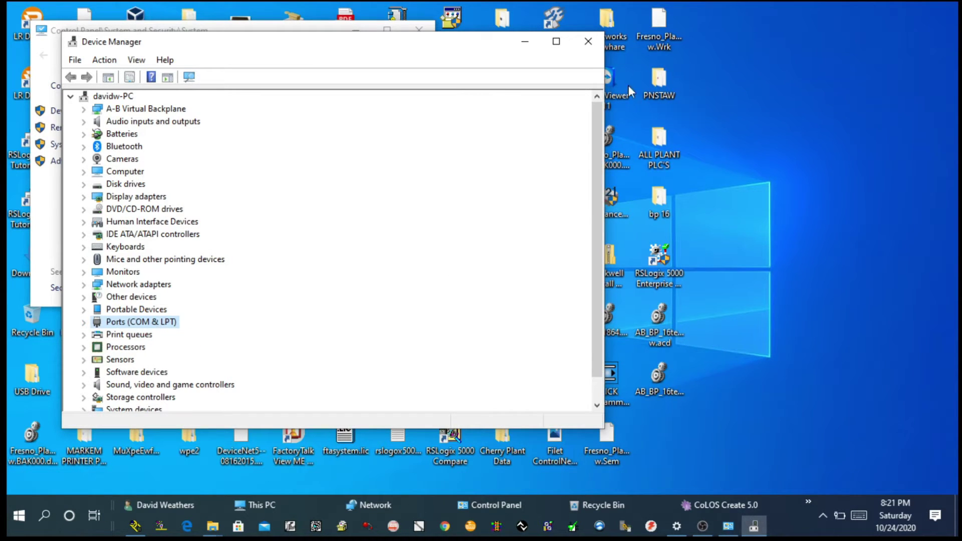
{"action": "left_click", "coordinate": [588, 41]}
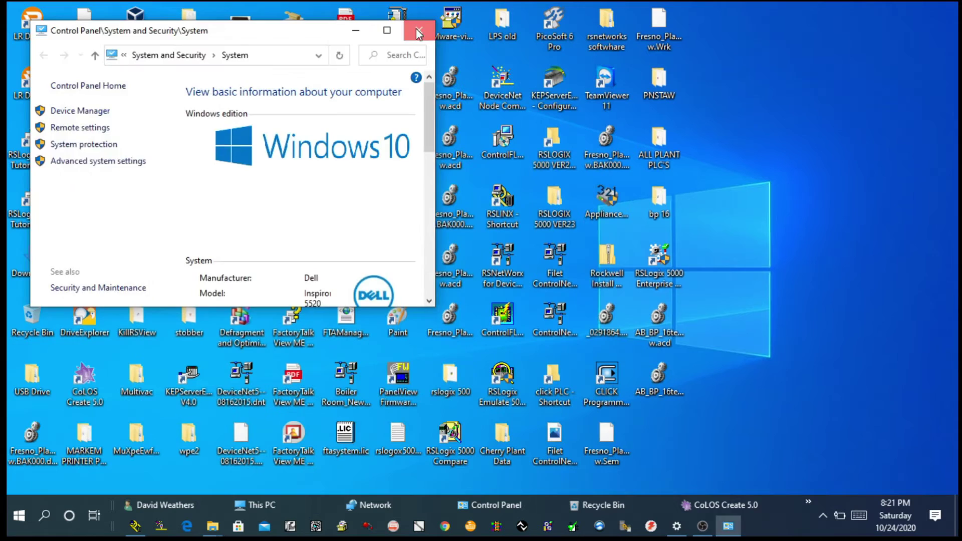
Close the System window and launch RSLinx Classic by searching 'rsl'.
{"action": "left_click", "coordinate": [418, 30]}
{"action": "left_click", "coordinate": [47, 515]}
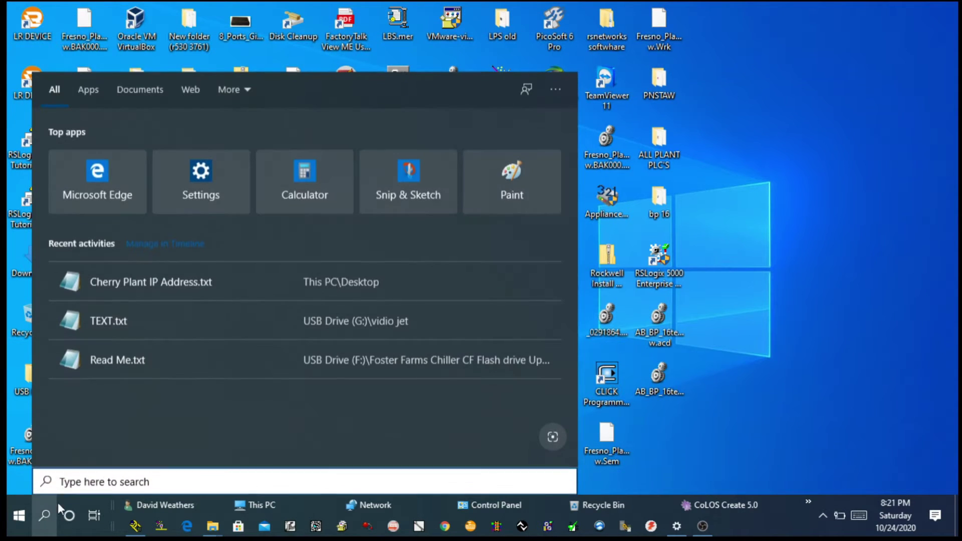
{"action": "type", "text": "rsl"}
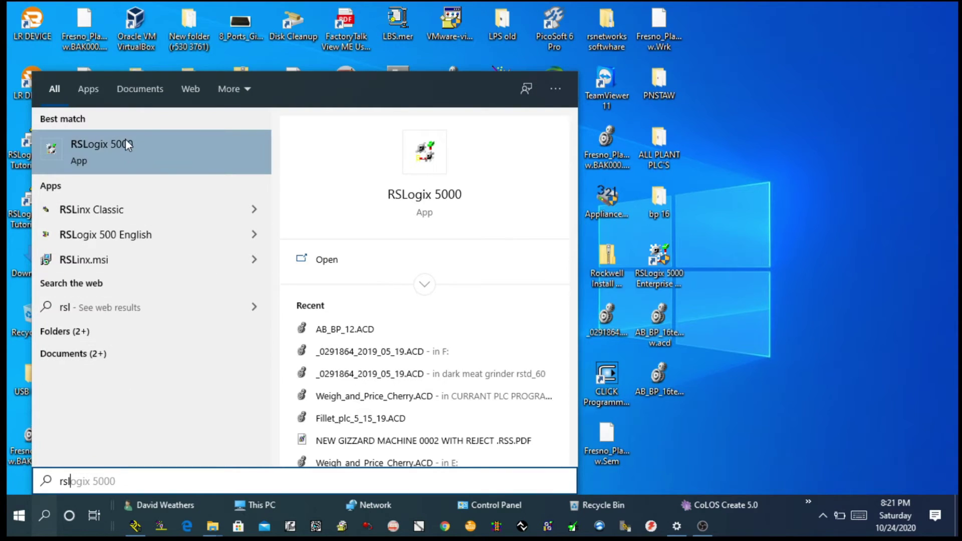
{"action": "left_click", "coordinate": [116, 211]}
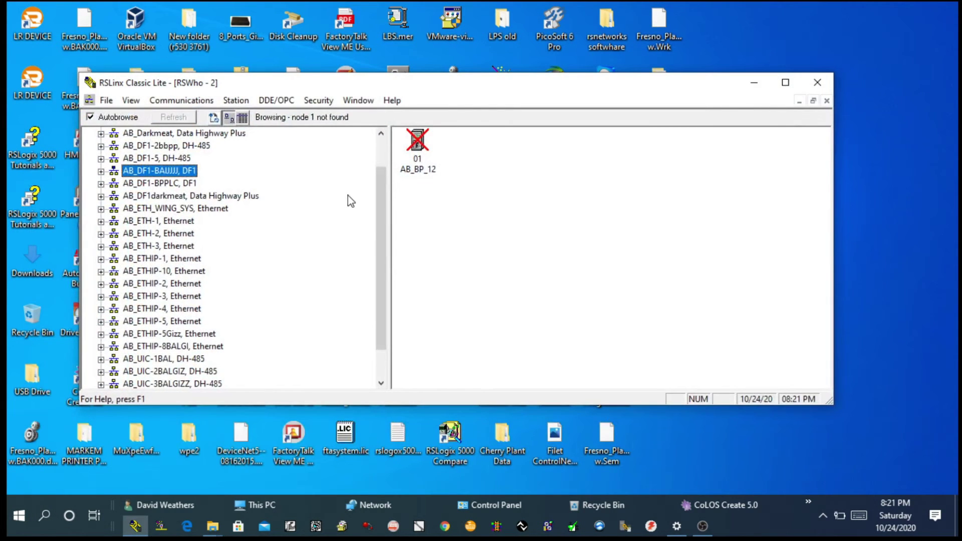
Maximize RSLinx and remove the AB_DF1-BAIJJJ, AB_DF1-BPPLC and three AB_UIC driver nodes.
{"action": "left_click", "coordinate": [784, 82]}
{"action": "right_click", "coordinate": [66, 132]}
{"action": "left_click", "coordinate": [128, 140]}
{"action": "key", "text": "Return"}
{"action": "key", "text": "Delete"}
{"action": "key", "text": "Return"}
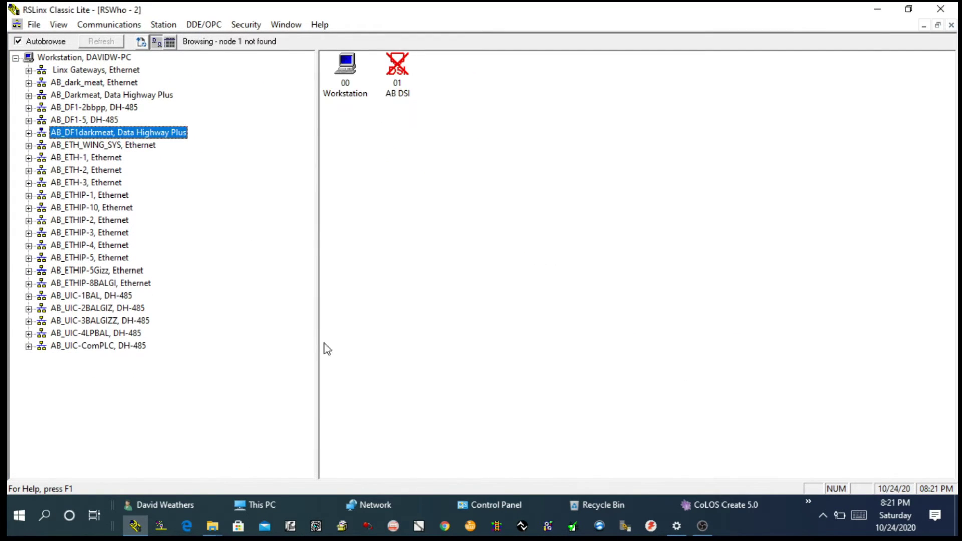
{"action": "key", "text": "Delete"}
{"action": "key", "text": "Return"}
{"action": "key", "text": "Delete"}
{"action": "key", "text": "Return"}
{"action": "key", "text": "Delete"}
{"action": "key", "text": "Return"}
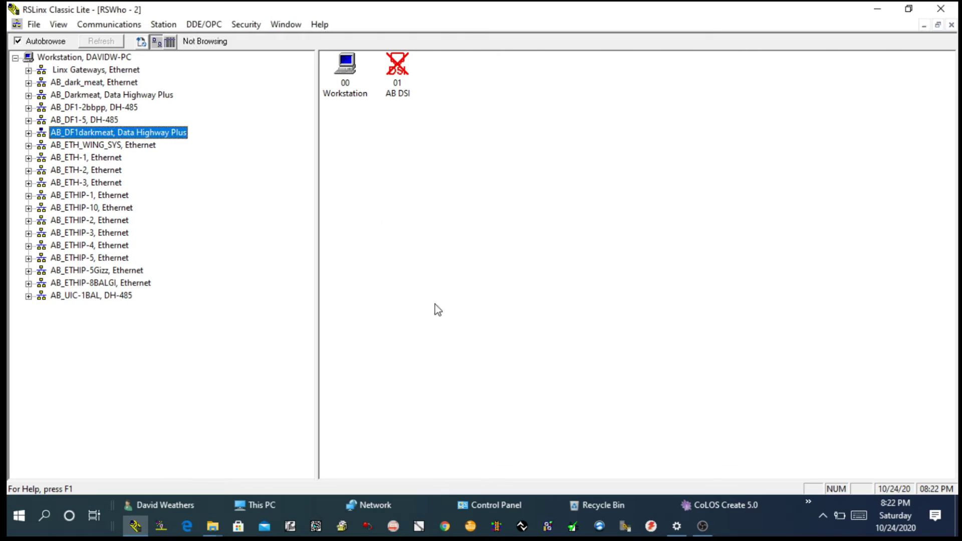
Remove the remaining unused nodes, including AB_ETHIP-5Gizz, from the RSWho tree.
{"action": "key", "text": "Delete"}
{"action": "key", "text": "Return"}
{"action": "key", "text": "Delete"}
{"action": "key", "text": "Return"}
{"action": "right_click", "coordinate": [100, 270]}
{"action": "left_click", "coordinate": [140, 284]}
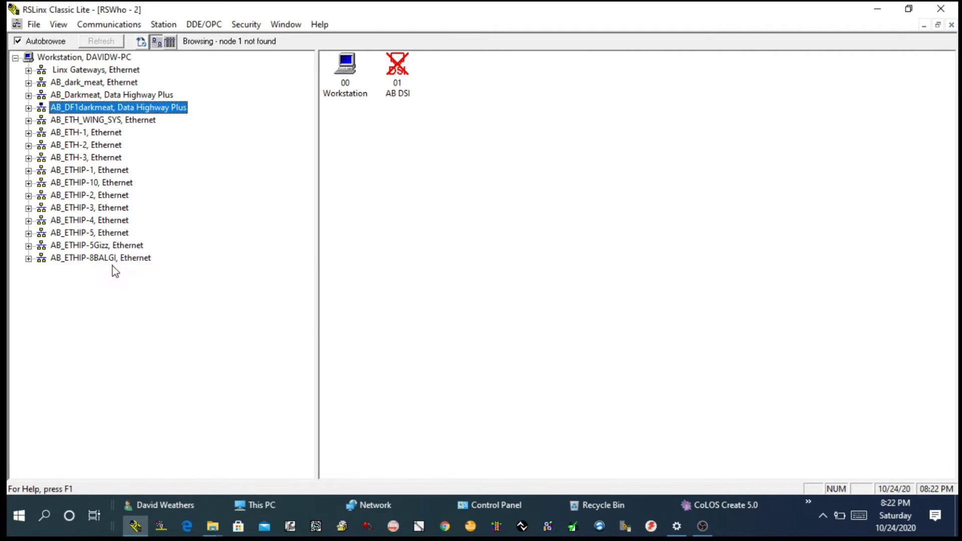
{"action": "key", "text": "Delete"}
{"action": "key", "text": "Return"}
{"action": "right_click", "coordinate": [123, 250]}
{"action": "left_click", "coordinate": [161, 259]}
{"action": "key", "text": "Return"}
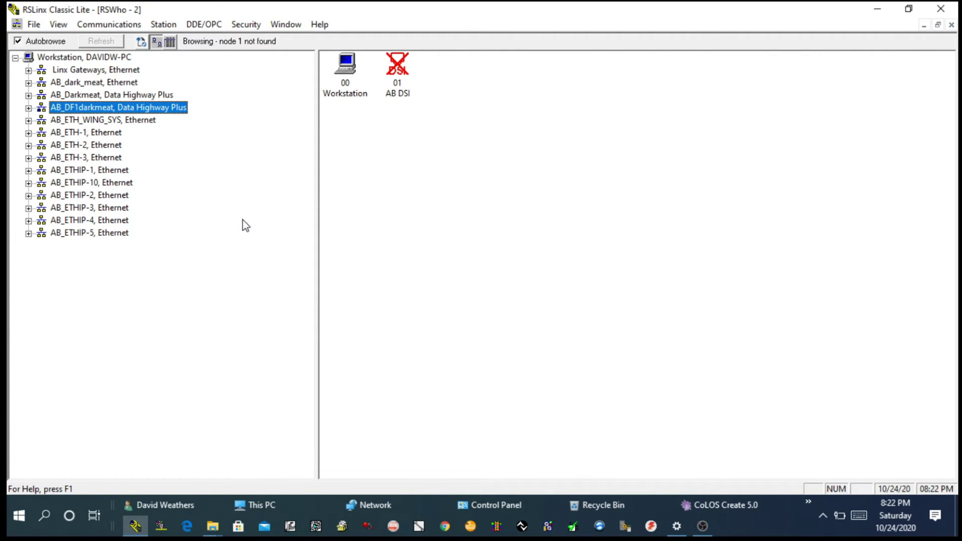
{"action": "left_click", "coordinate": [106, 26]}
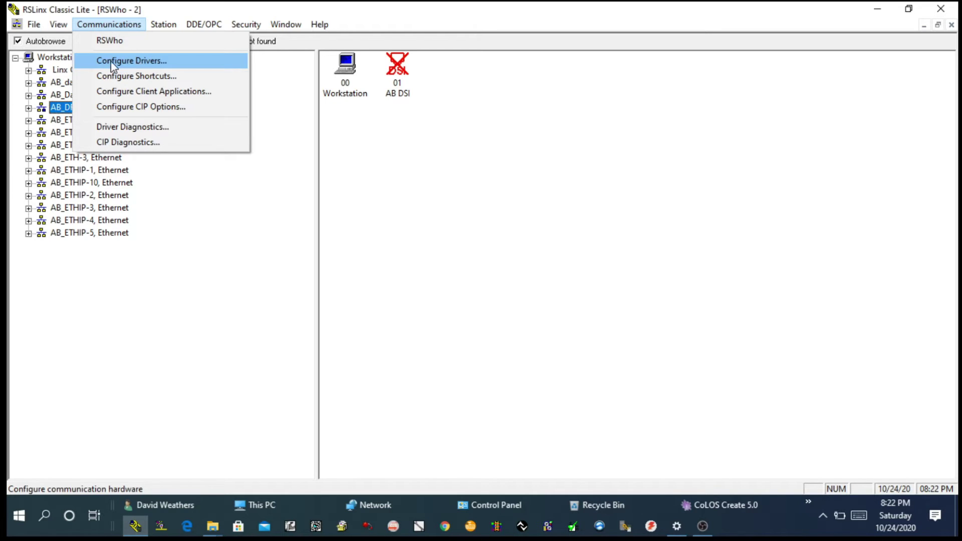
Add a new RS-232 DF1 devices driver named AB_DF1-TESTPLC instead of AB_DF1-7.
{"action": "left_click", "coordinate": [115, 63]}
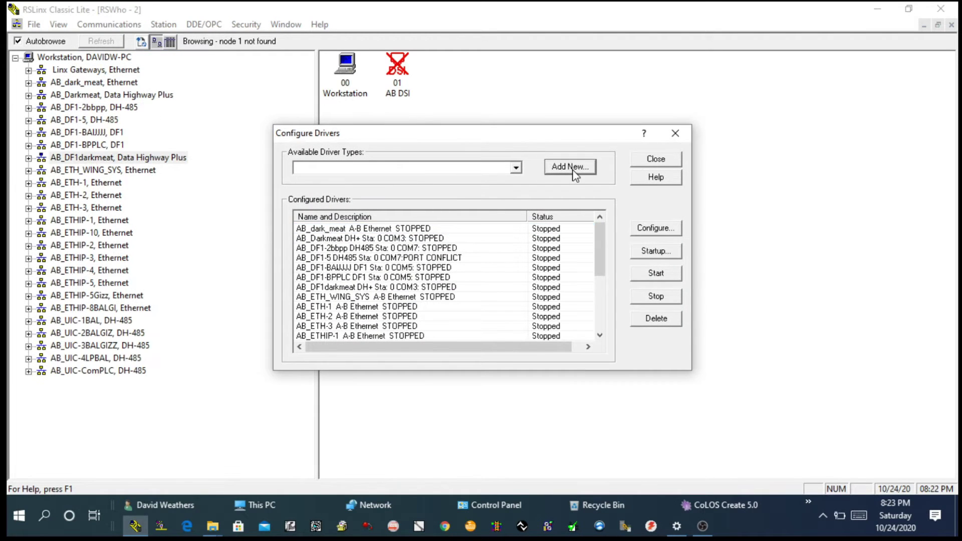
{"action": "left_click", "coordinate": [516, 169]}
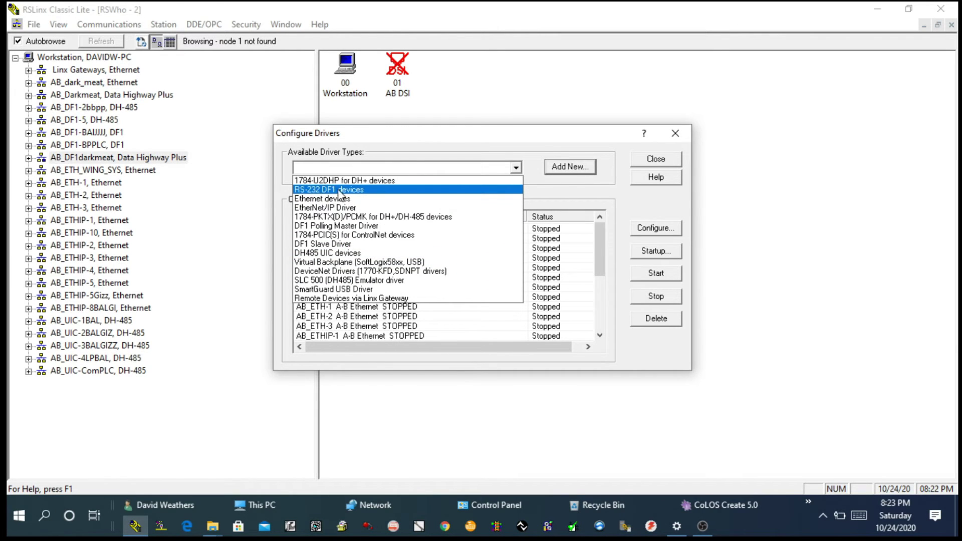
{"action": "left_click", "coordinate": [325, 190]}
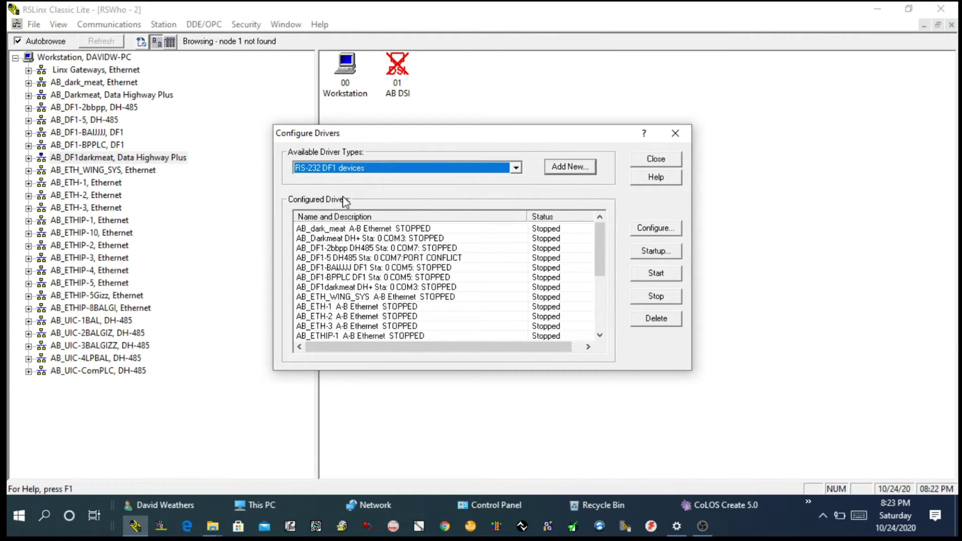
{"action": "left_click", "coordinate": [569, 167]}
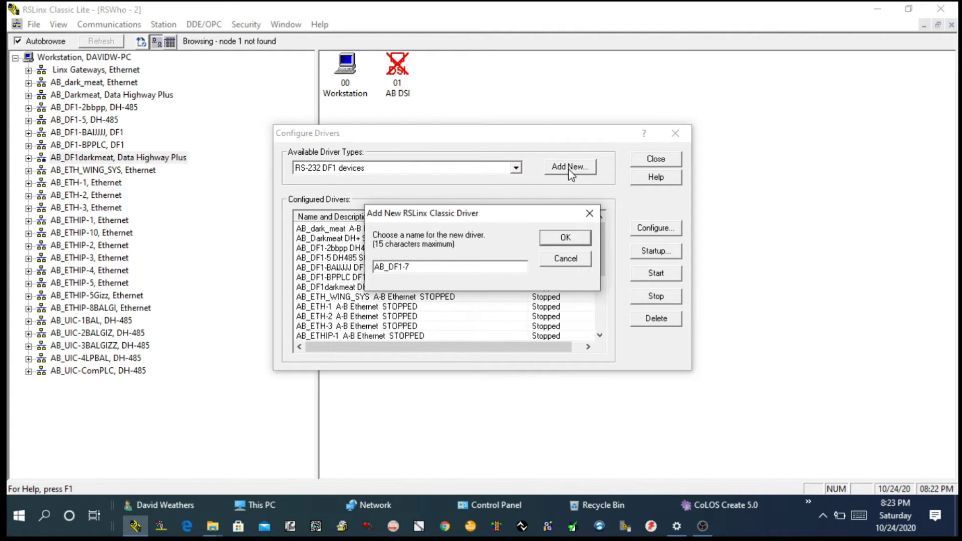
{"action": "key", "text": "BackSpace"}
{"action": "type", "text": "TESTPLC"}
Set AB_DF1-TESTPLC to COM5 with a Logix 5550 / CompactLogix device and auto-configure it.
{"action": "left_click", "coordinate": [563, 239]}
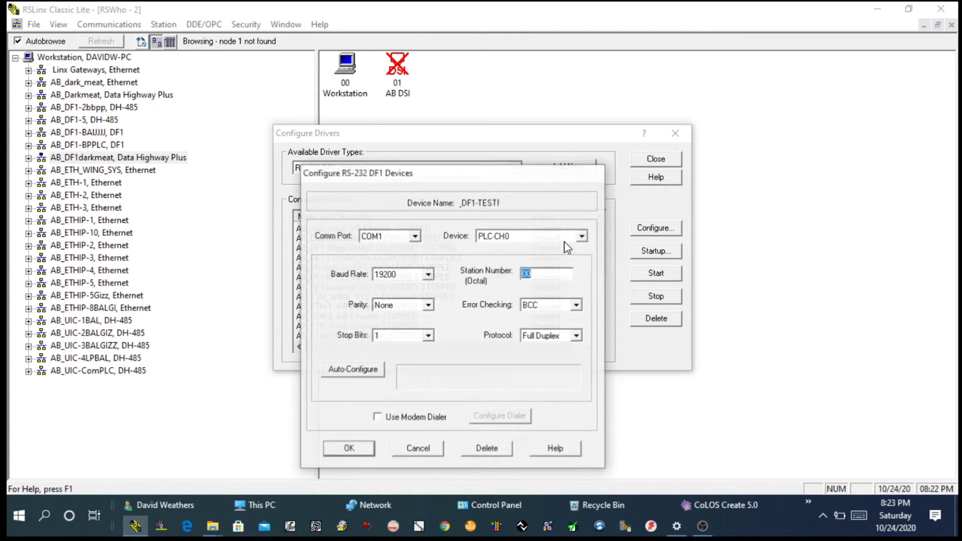
{"action": "left_click", "coordinate": [390, 236]}
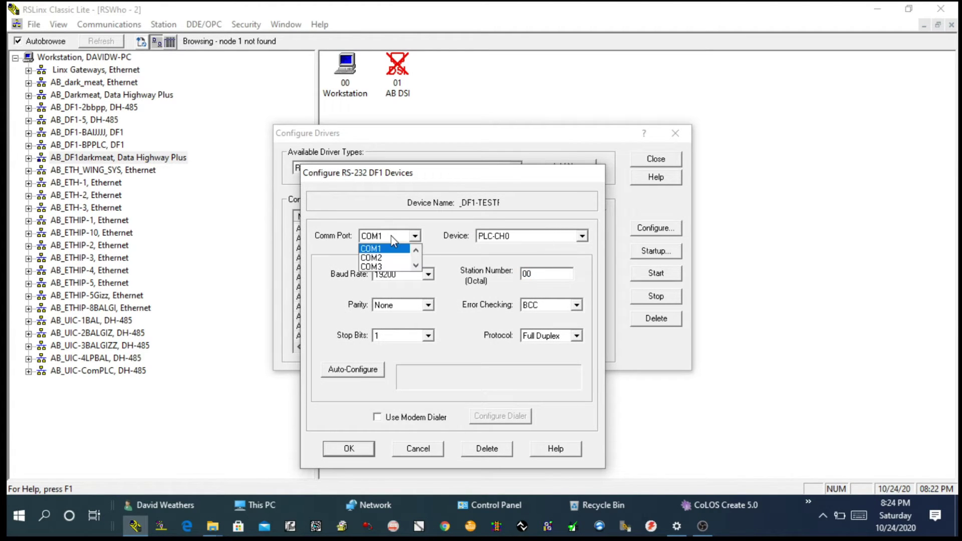
{"action": "scroll", "coordinate": [412, 269], "scroll_direction": "down", "scroll_amount": 2}
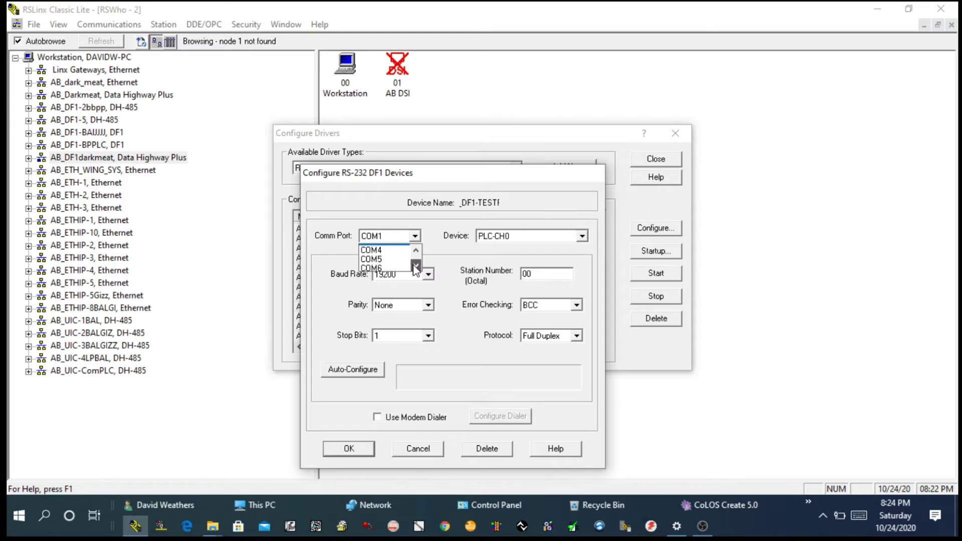
{"action": "left_click", "coordinate": [398, 257]}
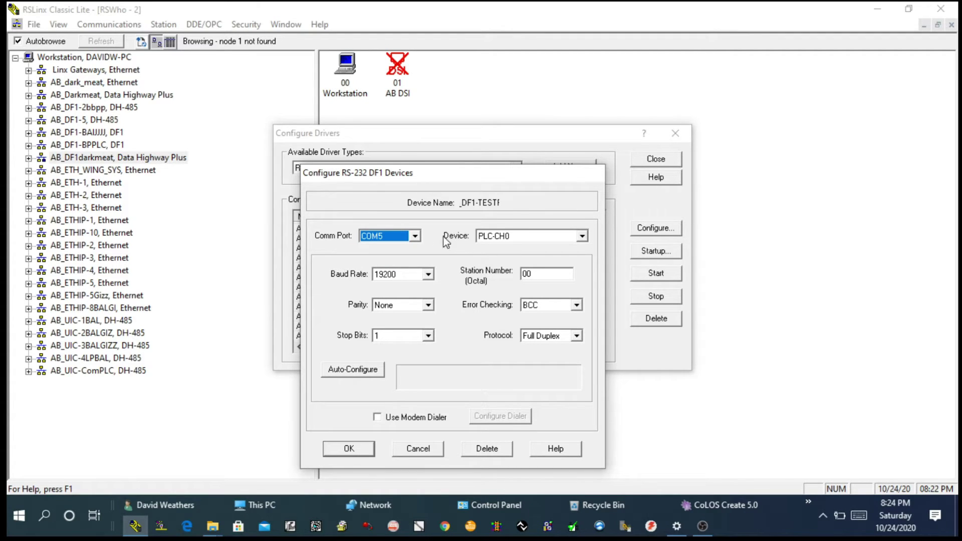
{"action": "left_click", "coordinate": [531, 239]}
{"action": "scroll", "coordinate": [526, 260], "scroll_direction": "down", "scroll_amount": 2}
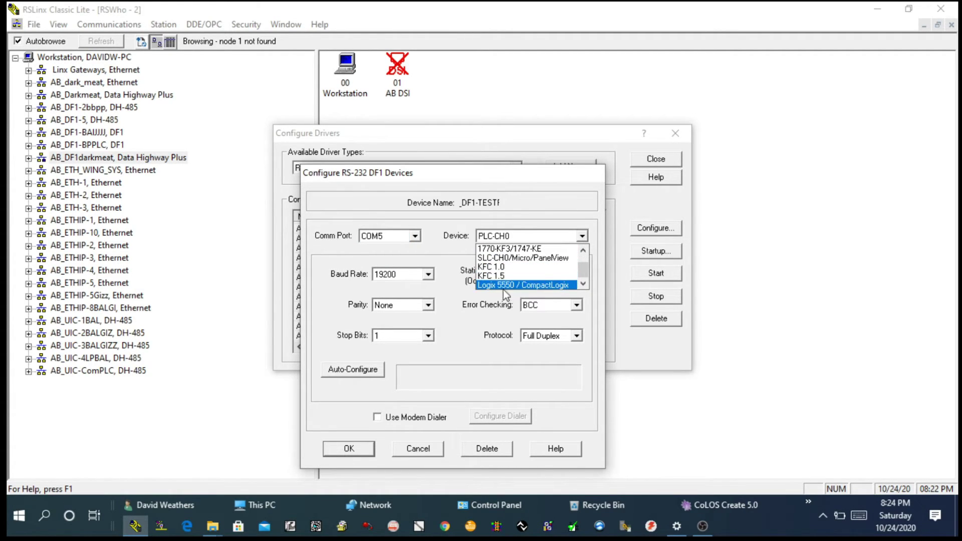
{"action": "left_click", "coordinate": [555, 285]}
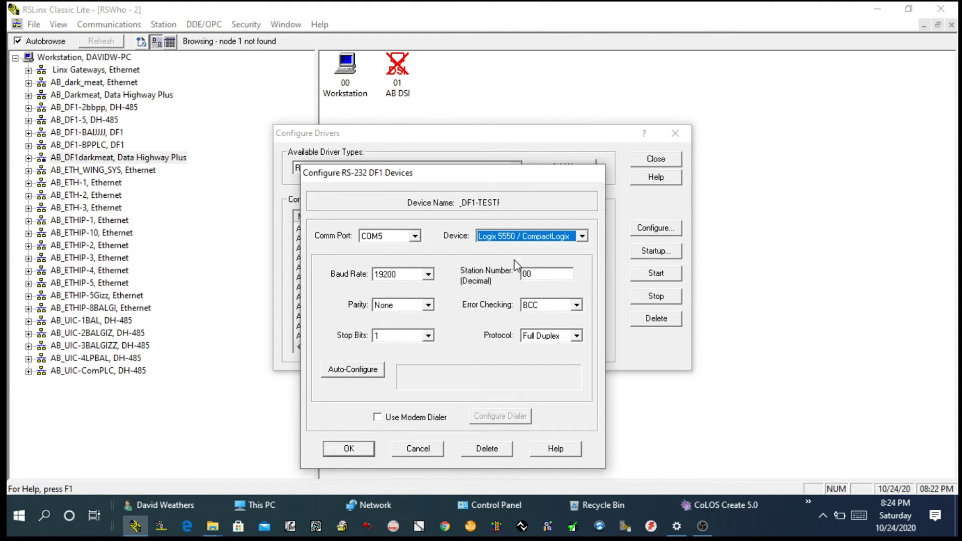
{"action": "left_click", "coordinate": [351, 370]}
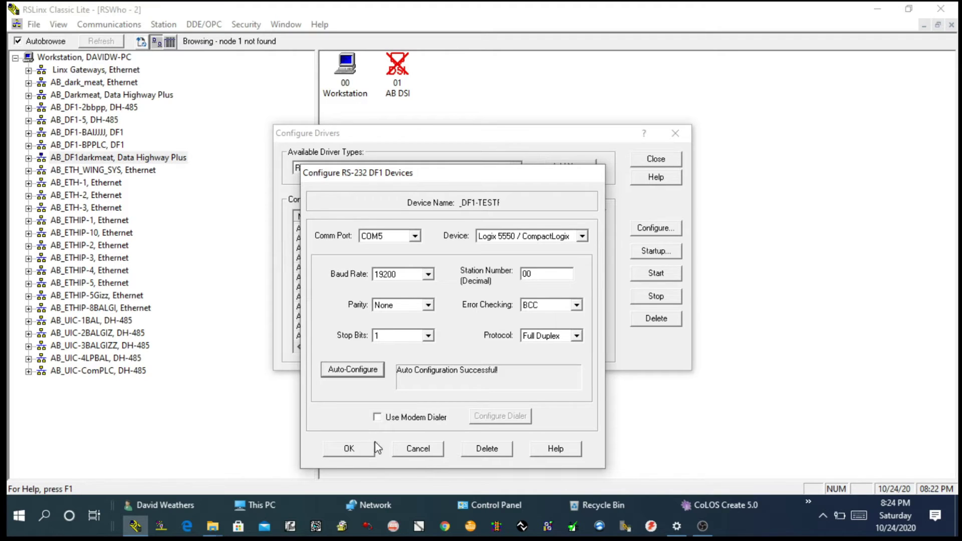
Save the driver, close Configure Drivers, and browse AB_DF1-TESTPLC to find AB_BP_12 at node 01.
{"action": "left_click", "coordinate": [355, 450]}
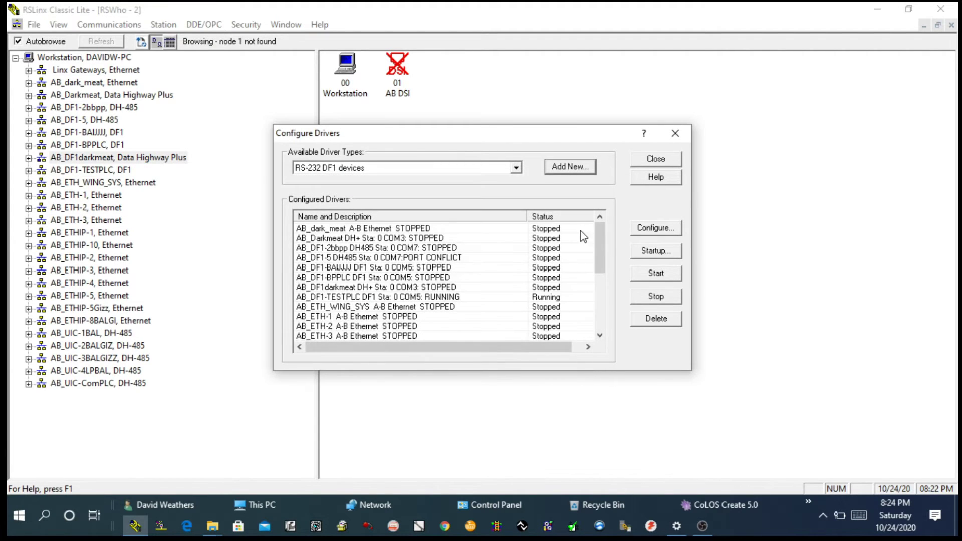
{"action": "left_click", "coordinate": [655, 159]}
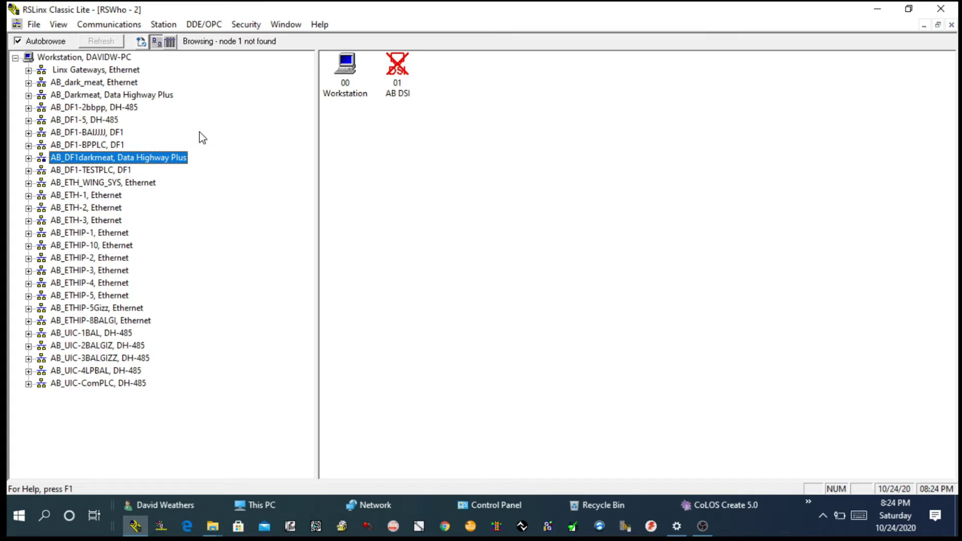
{"action": "left_click", "coordinate": [125, 172]}
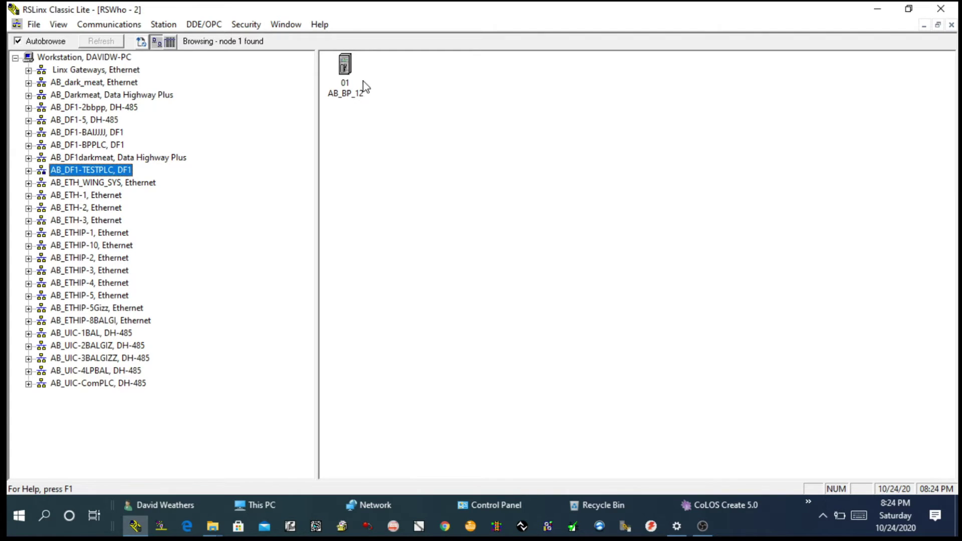
Minimize RSLinx and launch RSLogix 5000 from a Windows search for 'rsl'.
{"action": "left_click", "coordinate": [878, 10]}
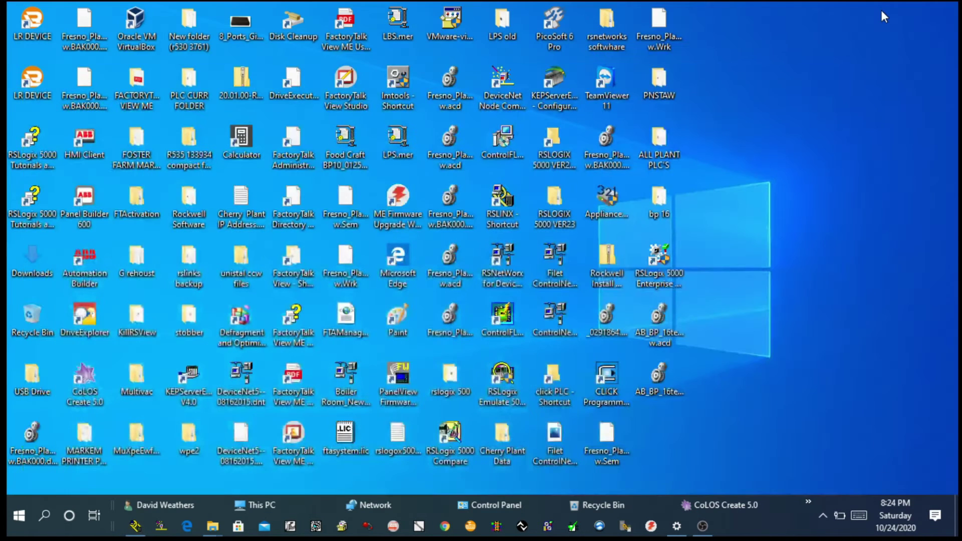
{"action": "left_click", "coordinate": [46, 512]}
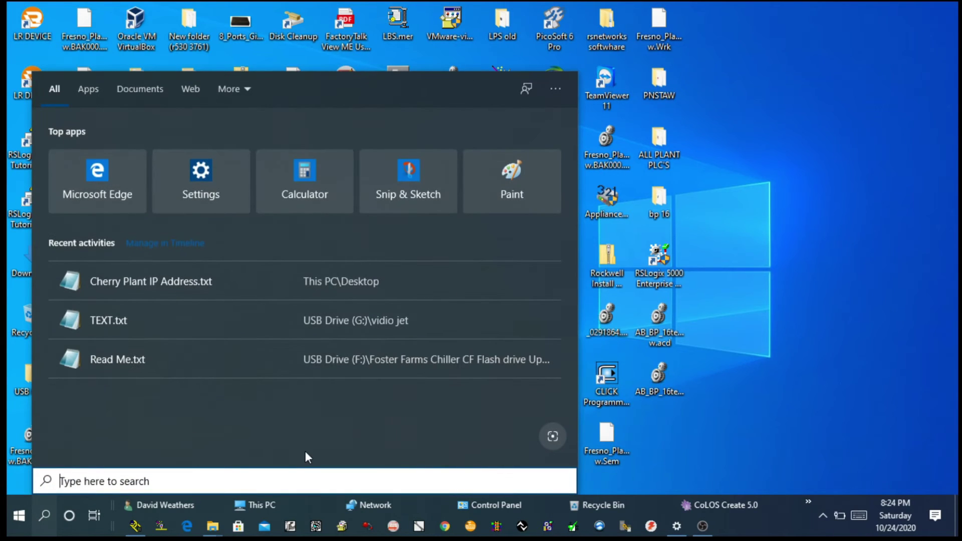
{"action": "type", "text": "rsl"}
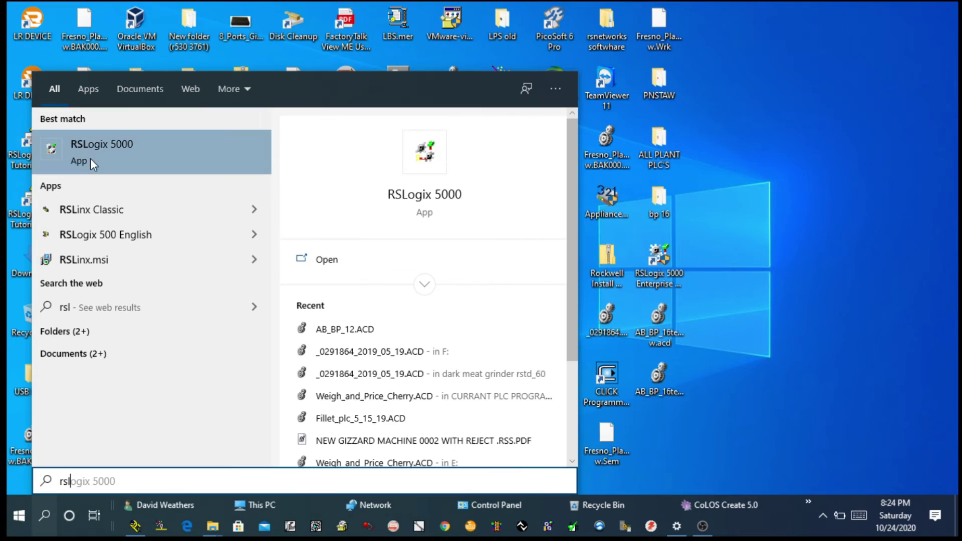
{"action": "left_click", "coordinate": [120, 143]}
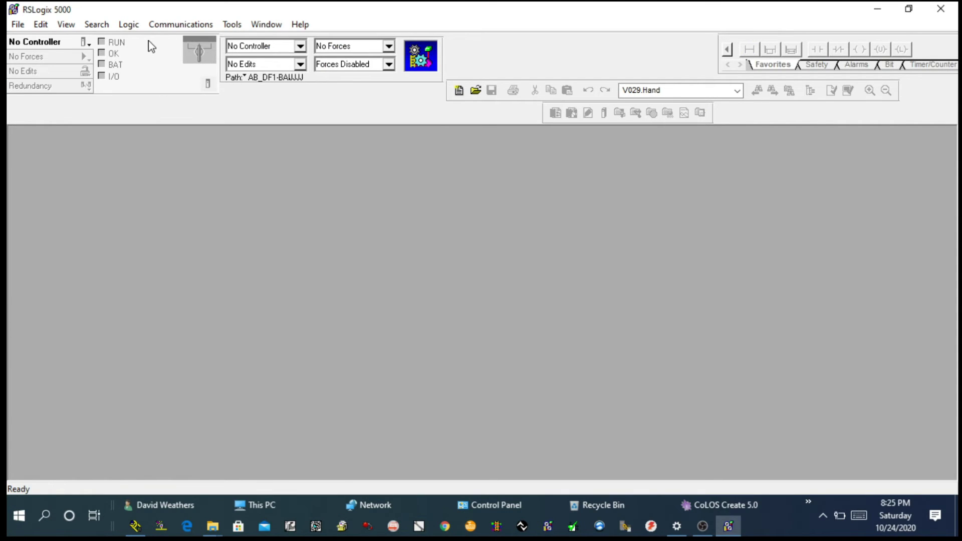
Open Communications > Who Active and select AB_DF1-TESTPLC, DF1 as the path.
{"action": "left_click", "coordinate": [180, 24]}
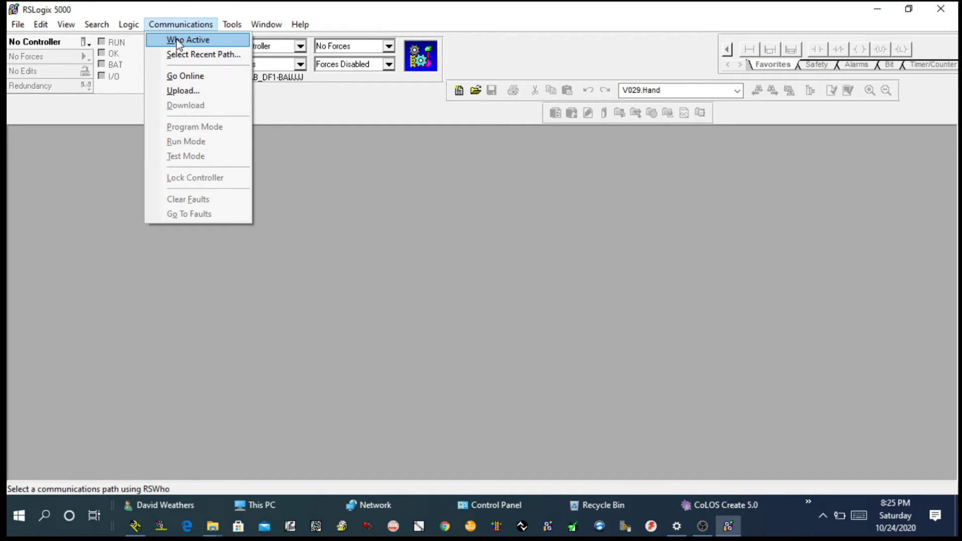
{"action": "left_click", "coordinate": [193, 41]}
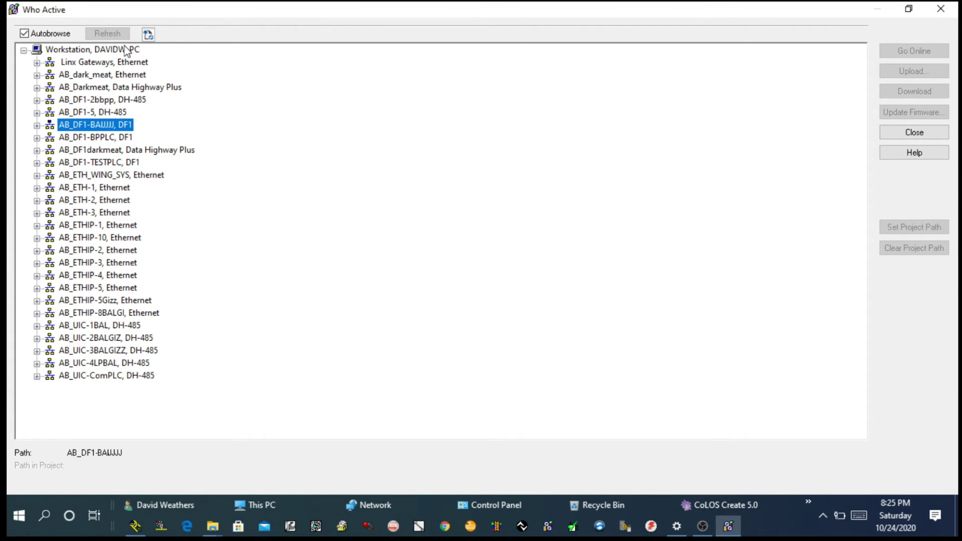
{"action": "left_click", "coordinate": [99, 167]}
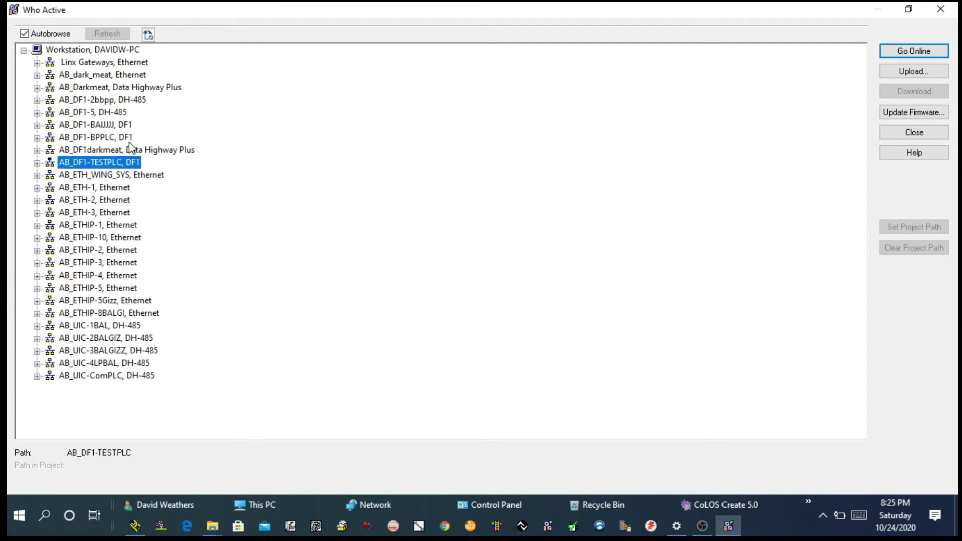
Go online with AB_BP_12 and view its Type 03 I/O connection timeout major fault.
{"action": "left_click", "coordinate": [912, 52]}
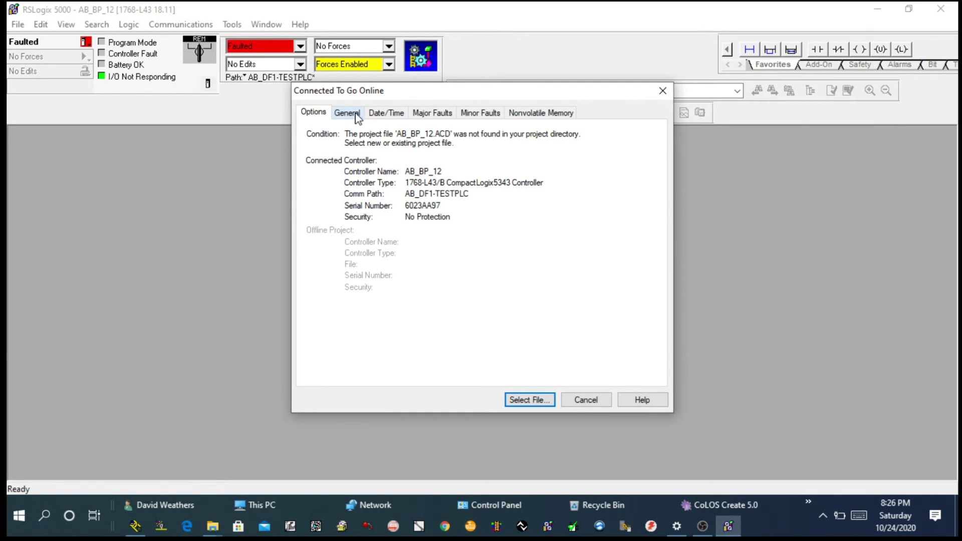
{"action": "left_click", "coordinate": [431, 115]}
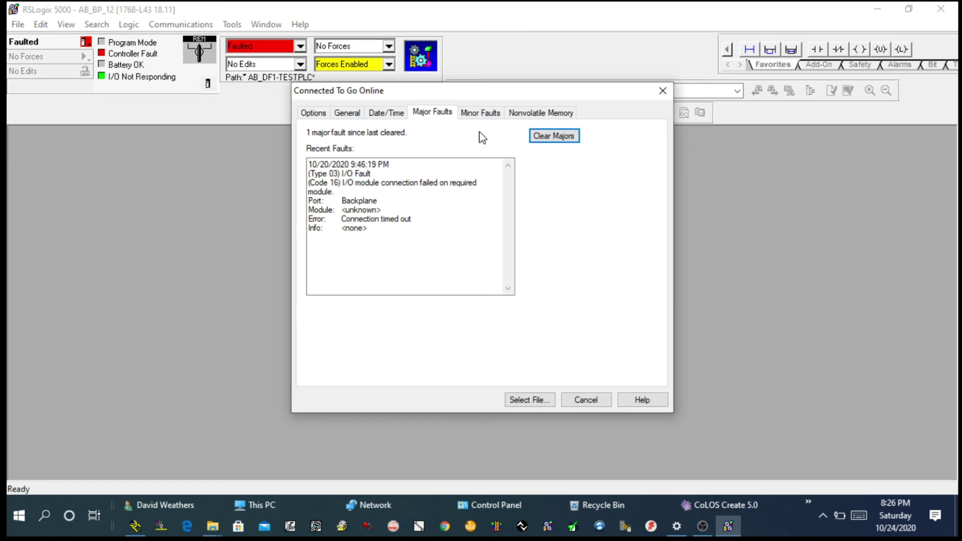
Review the minor faults, clear the AB_BP_12 major fault, and return to the controller details.
{"action": "left_click", "coordinate": [485, 113]}
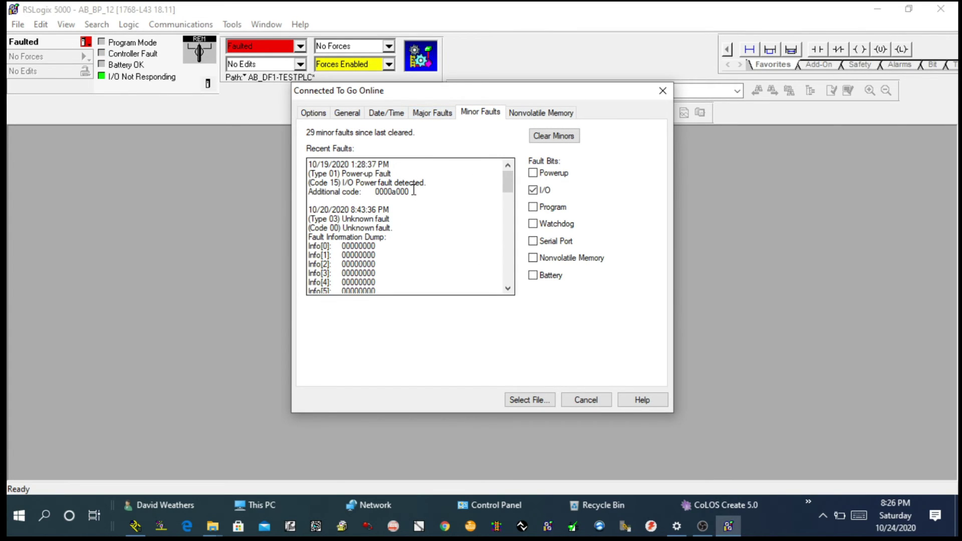
{"action": "left_click_drag", "start_coordinate": [512, 192], "coordinate": [524, 171]}
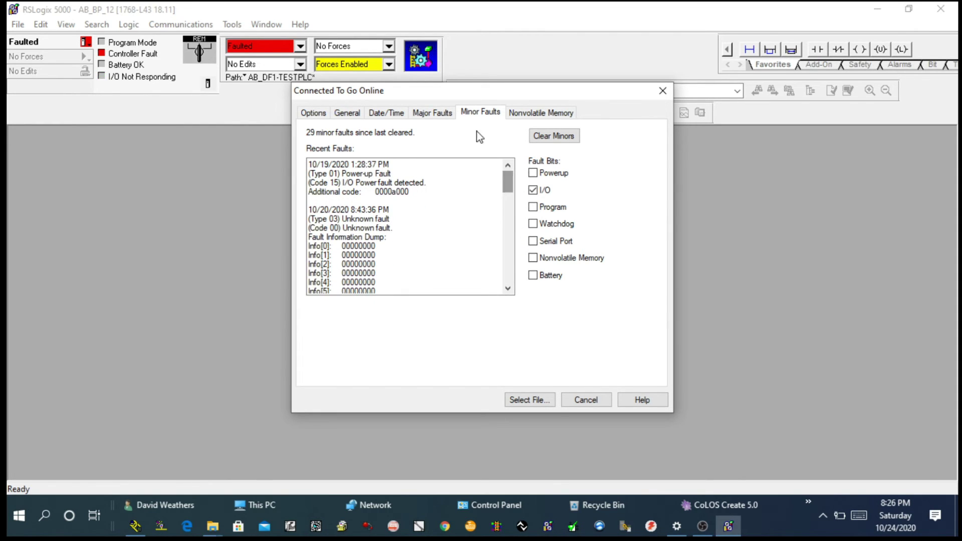
{"action": "left_click", "coordinate": [438, 118]}
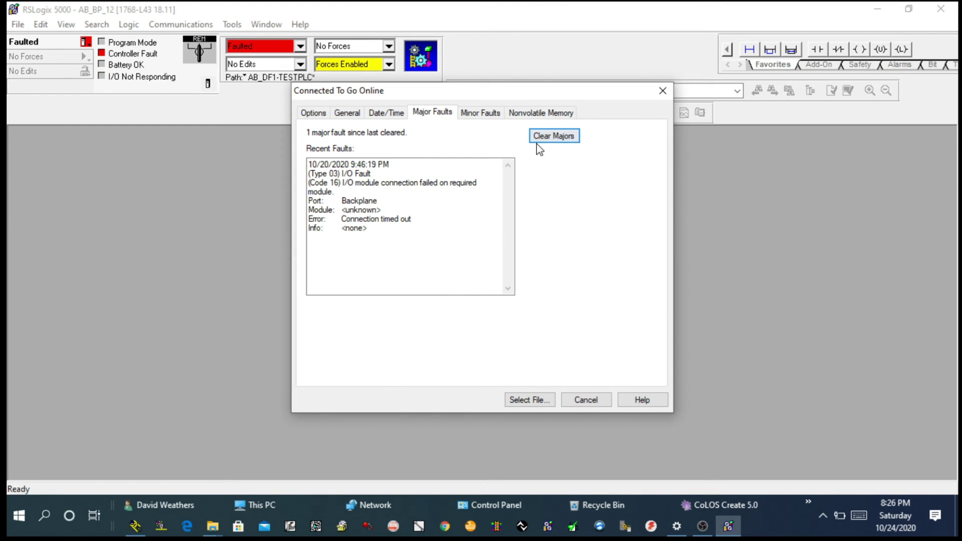
{"action": "left_click", "coordinate": [553, 138]}
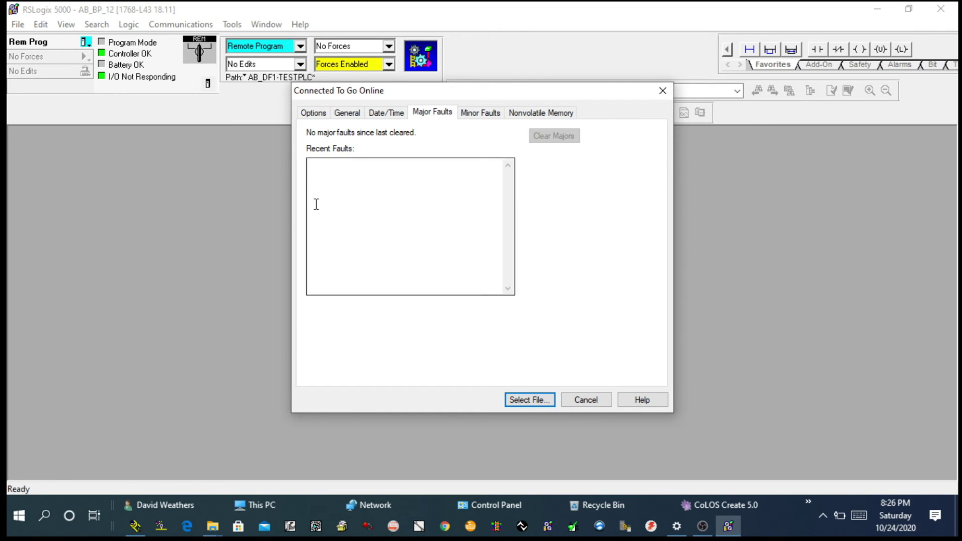
{"action": "left_click", "coordinate": [310, 113]}
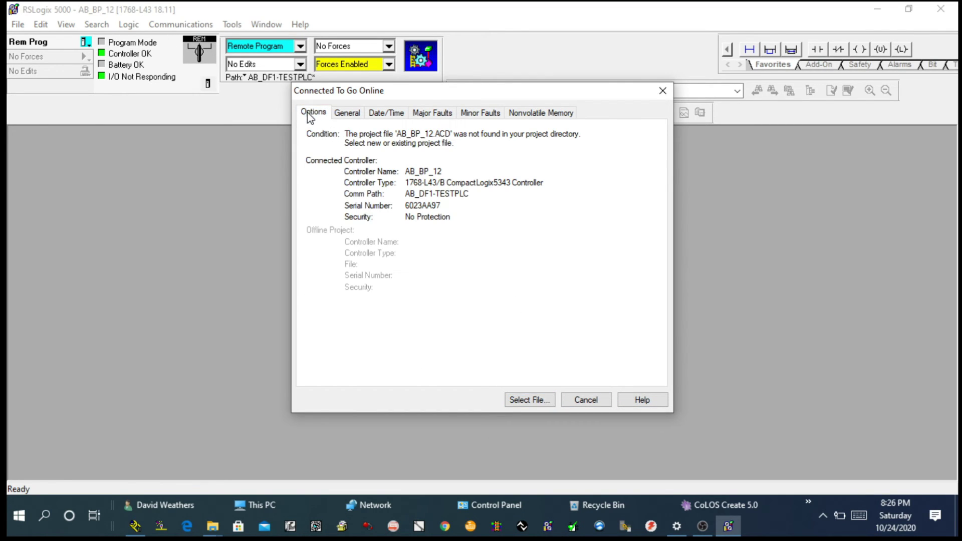
Select AB_BP_12.ACD as the project file and upload the controller program into it.
{"action": "left_click", "coordinate": [530, 401]}
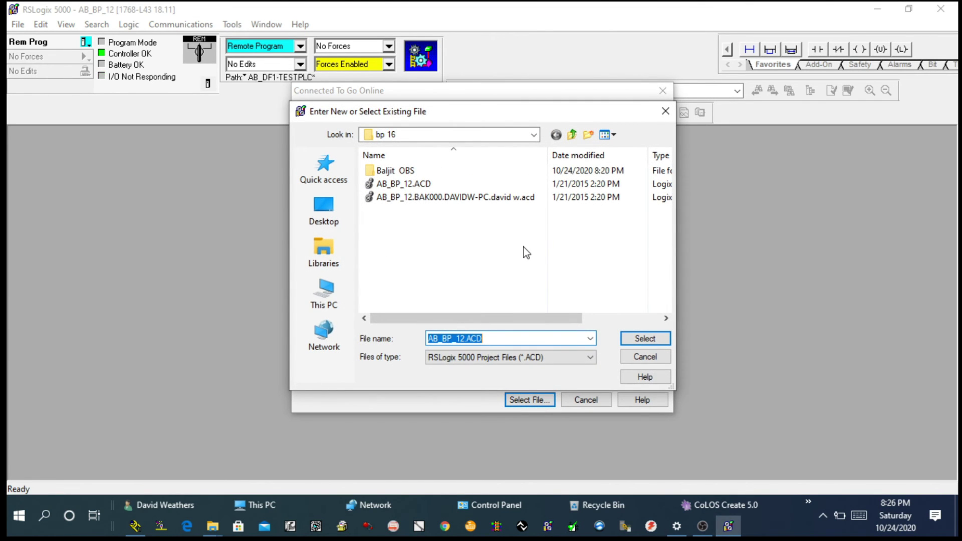
{"action": "left_click", "coordinate": [401, 185]}
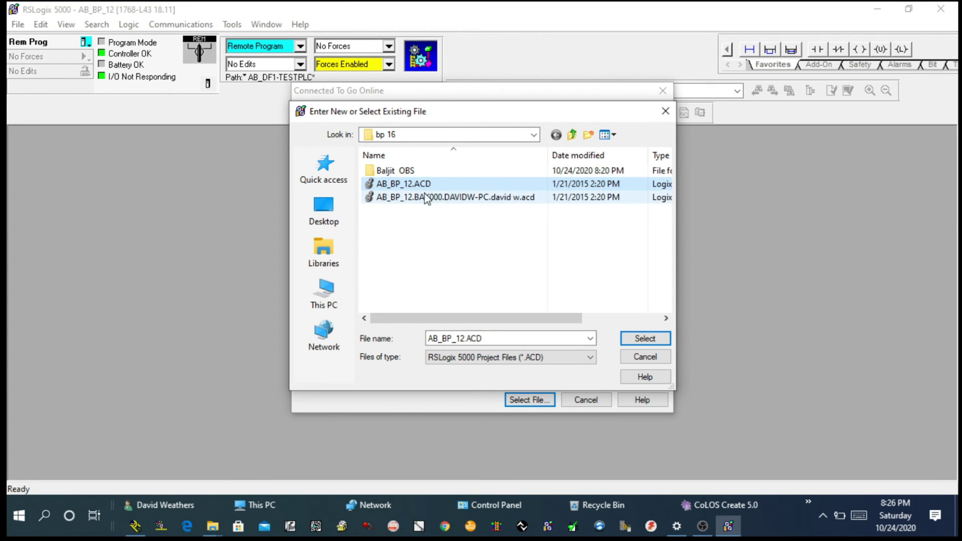
{"action": "left_click", "coordinate": [656, 343]}
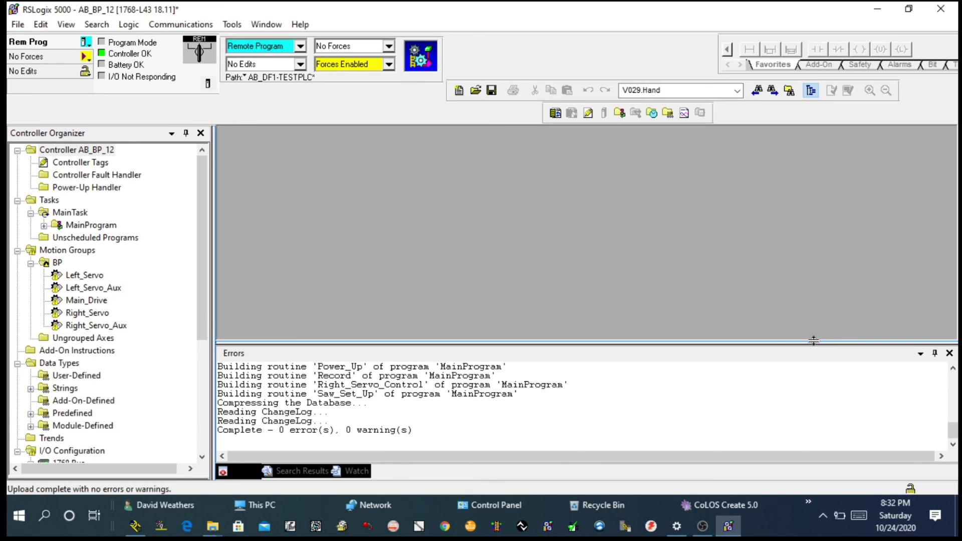
Close the Errors pane and scroll the Controller Organizer to the 1768-M04SE module under I/O Configuration.
{"action": "left_click", "coordinate": [949, 353]}
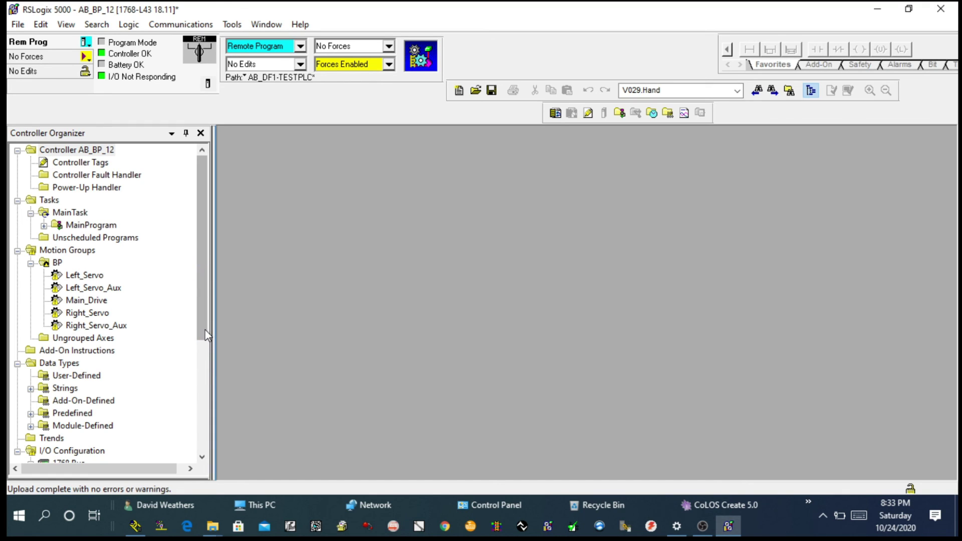
{"action": "scroll", "coordinate": [206, 330], "scroll_direction": "down", "scroll_amount": 5}
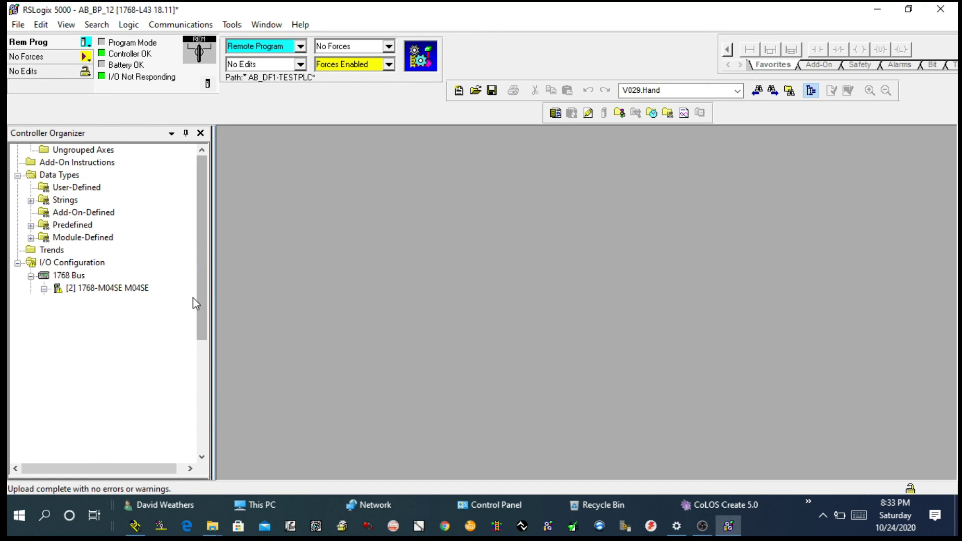